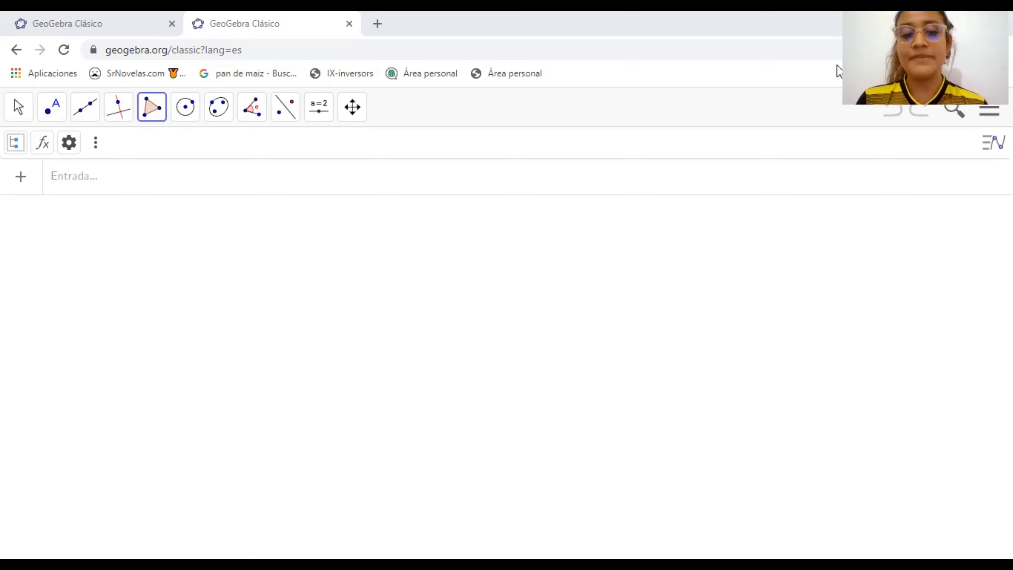
Show the spreadsheet view and enter 2, 3 and 5 in cells A1 to A3
click(96, 147)
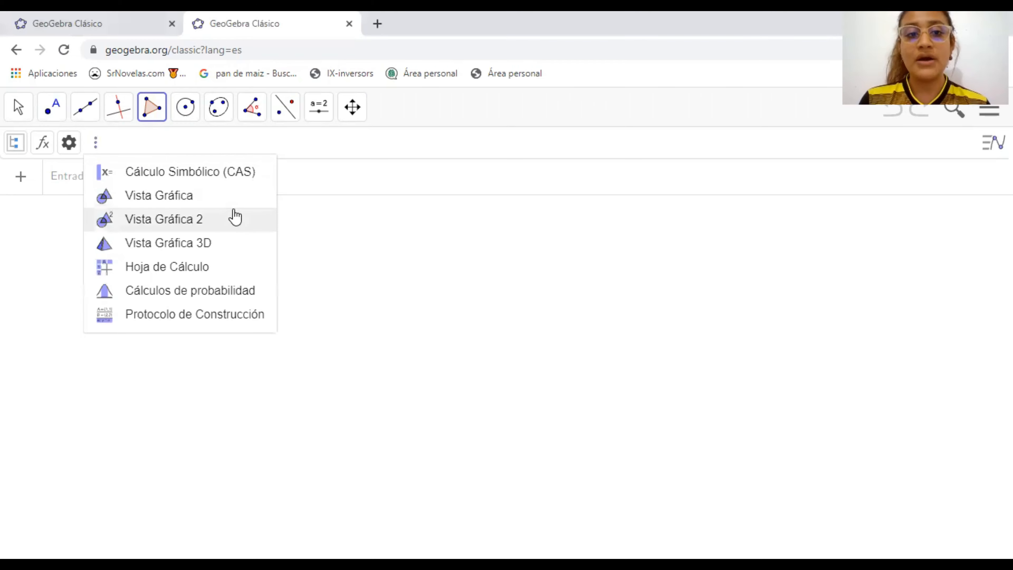
click(188, 270)
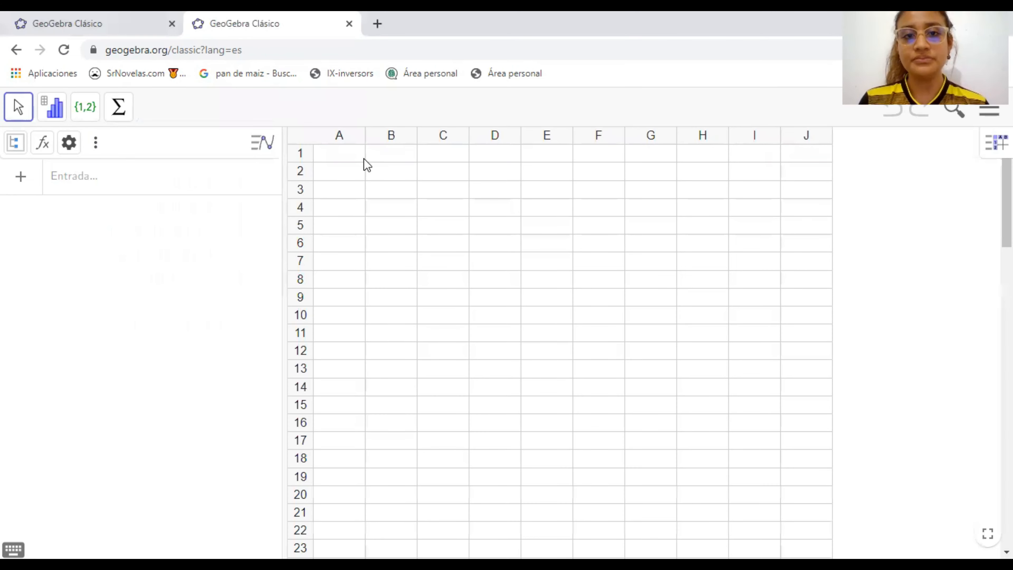
click(323, 155)
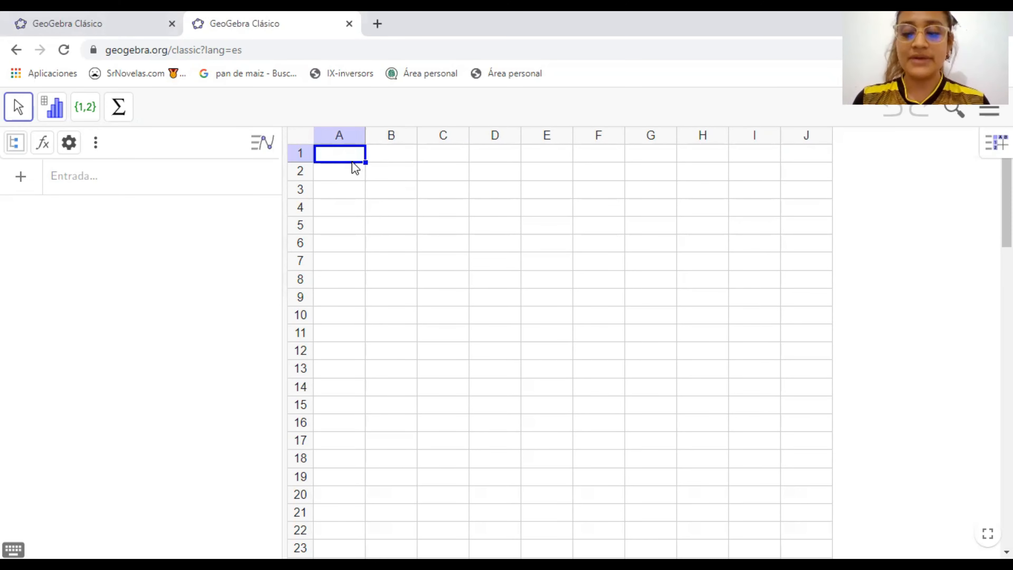
text(2)
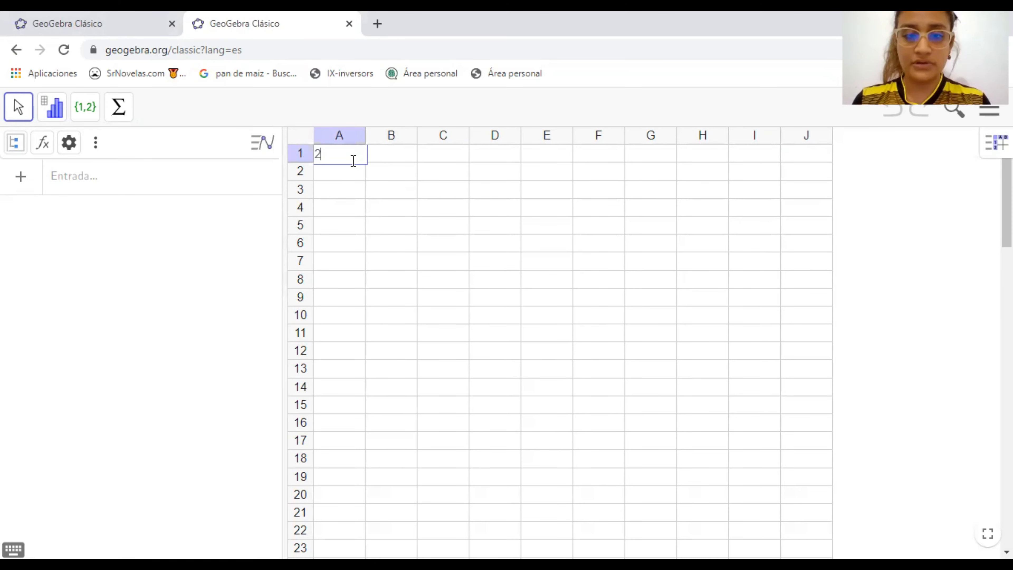
key(Return)
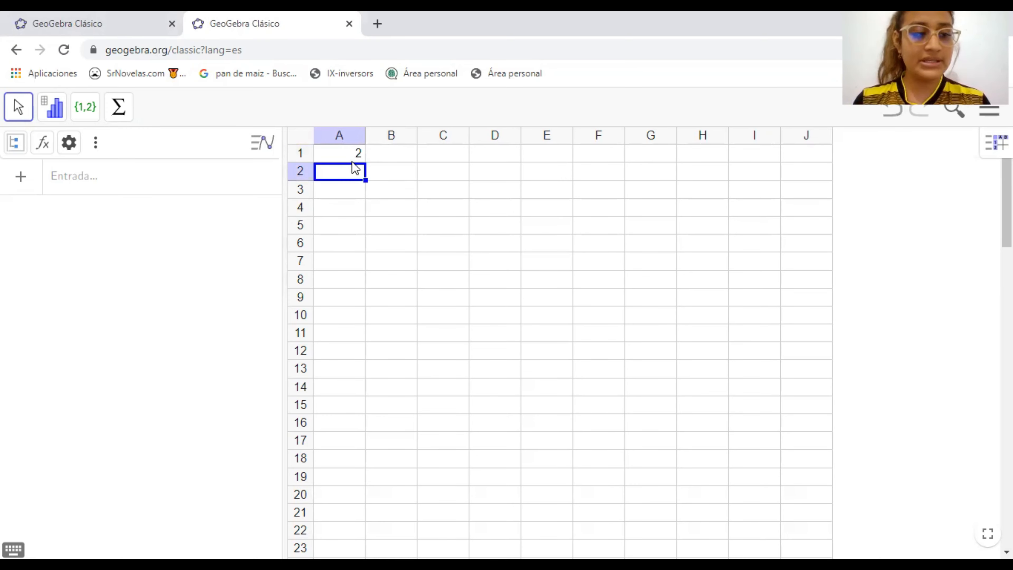
text(3)
key(Return)
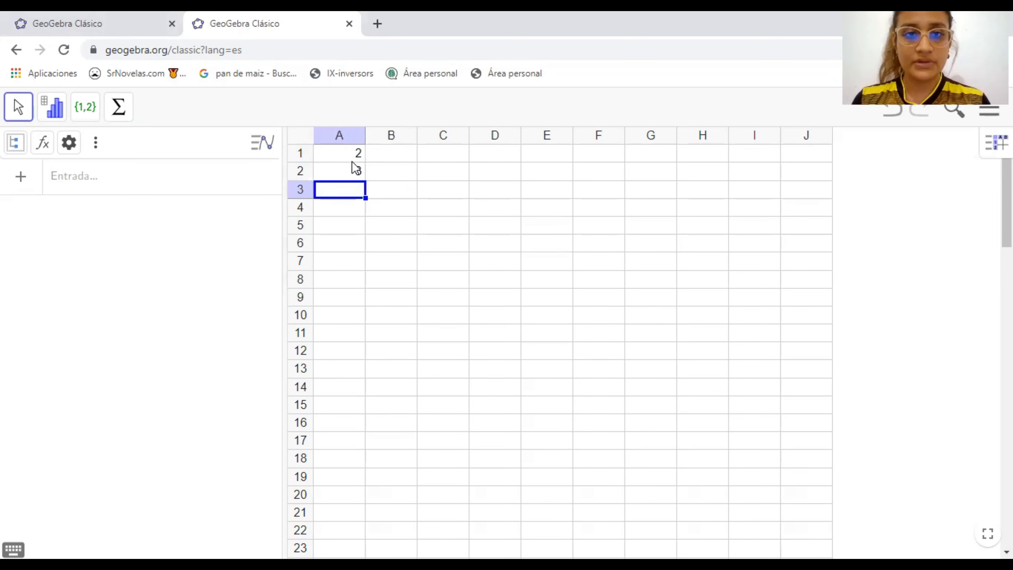
text(5)
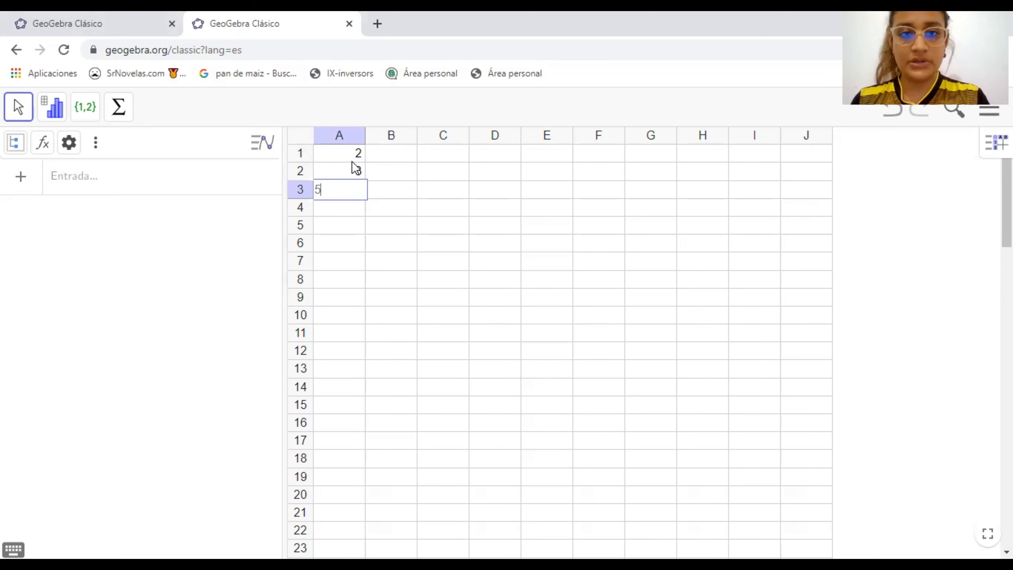
key(Tab)
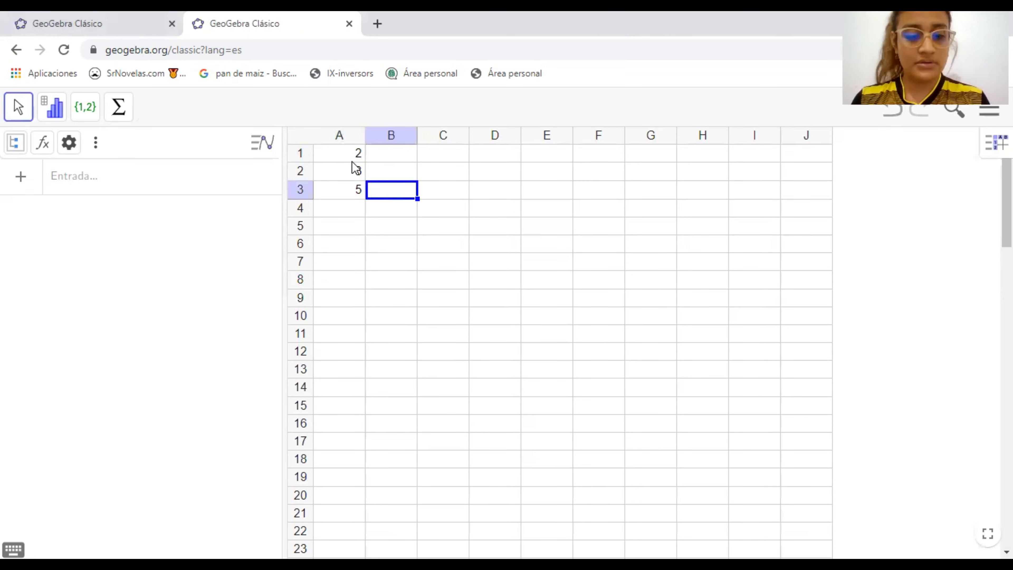
Fill the matrix's second column with 0 in B1, 0 in B2 and 1 in B3
text(1)
key(Up)
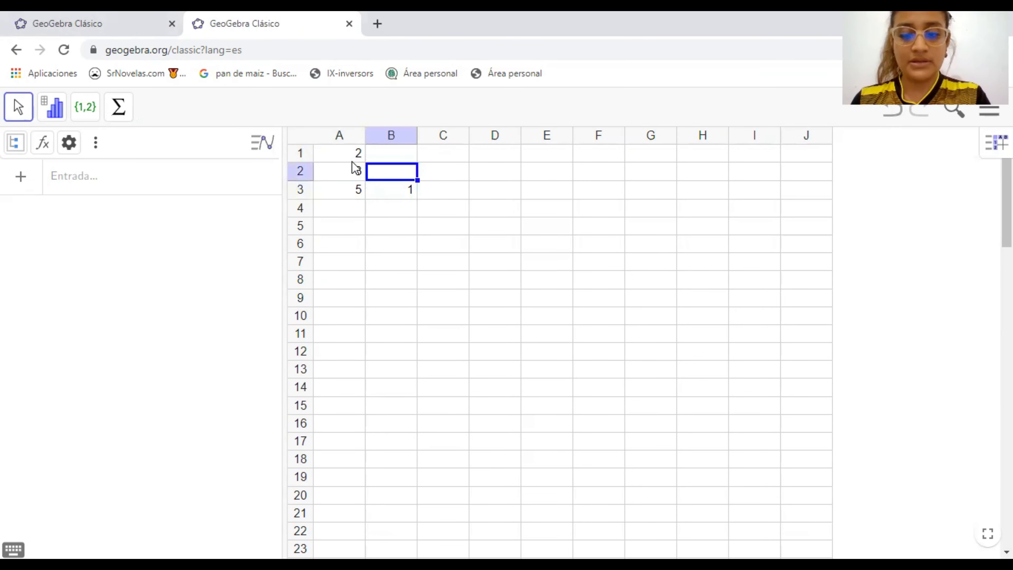
text(0)
key(Up)
text(0)
key(Tab)
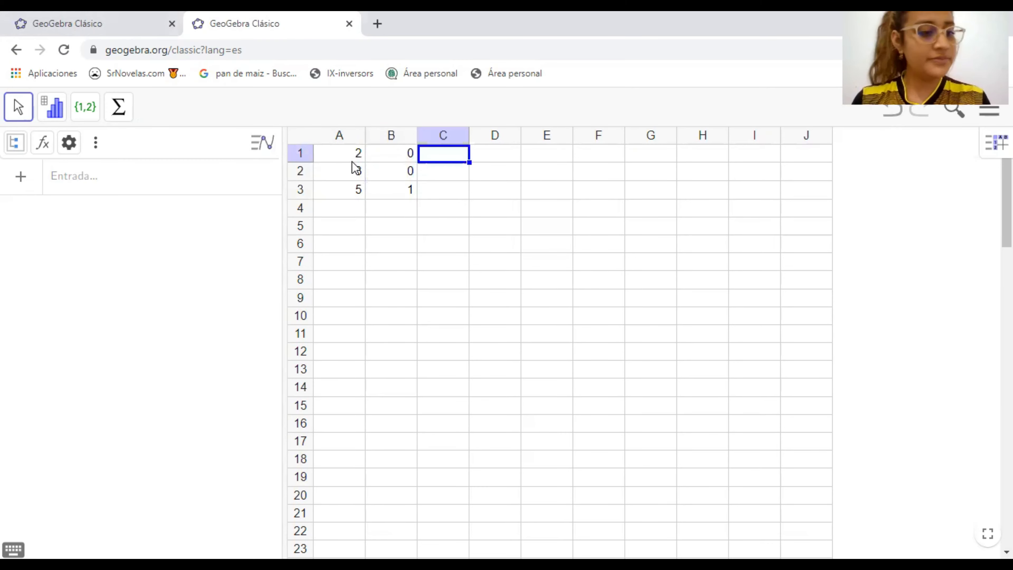
Fill the matrix's third column with 1 in C1, 0 in C2 and 1 in C3
text(1)
key(Return)
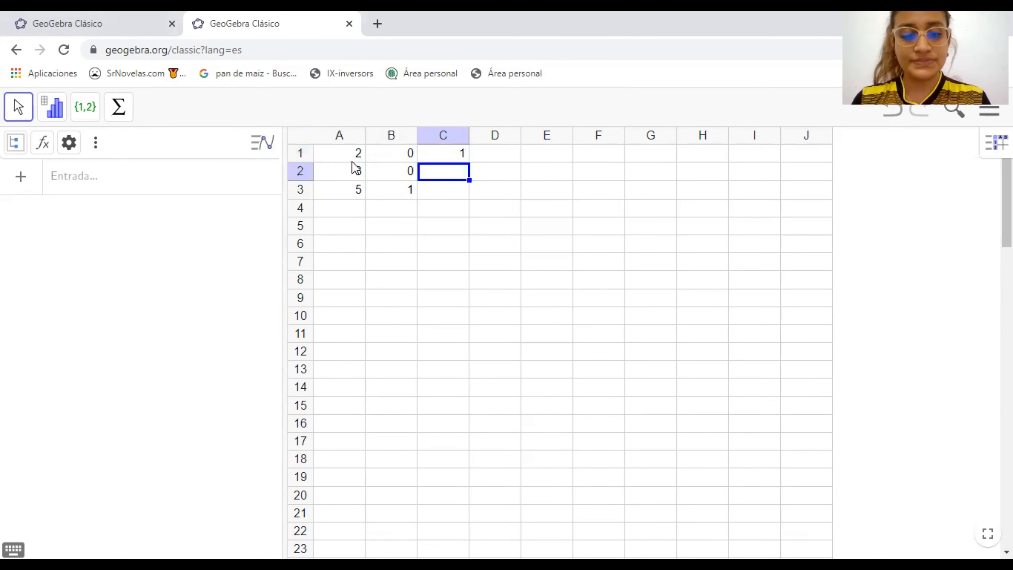
text(01)
key(BackSpace)
key(Return)
text(1)
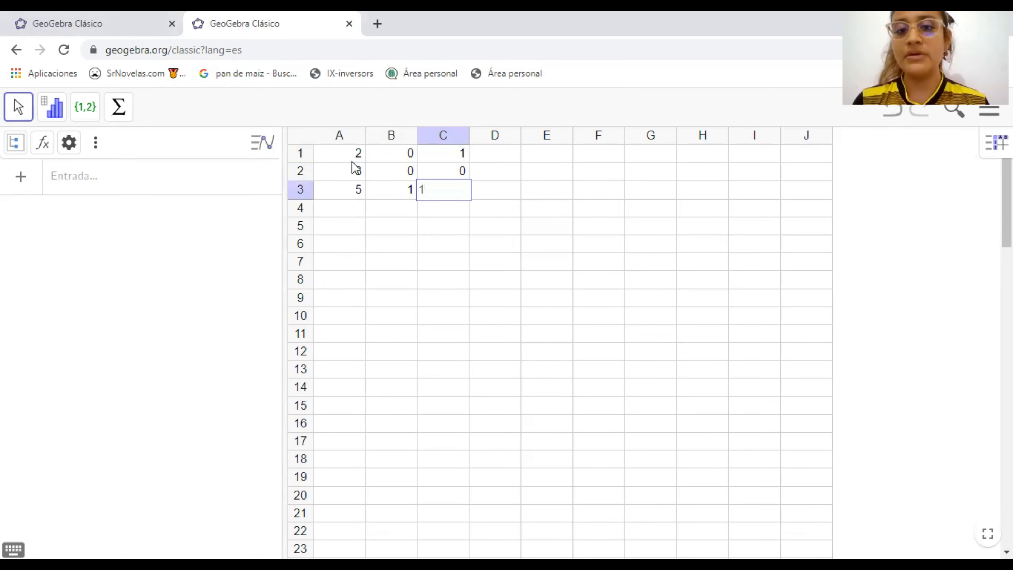
key(Return)
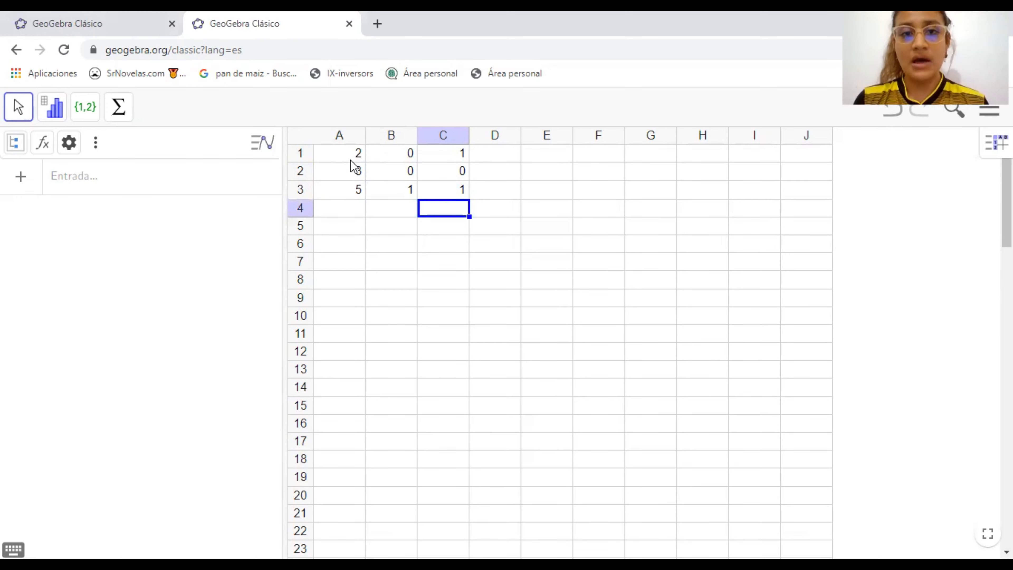
Create a matrix of dependent objects named A from the cell range A1 to C3
click(339, 150)
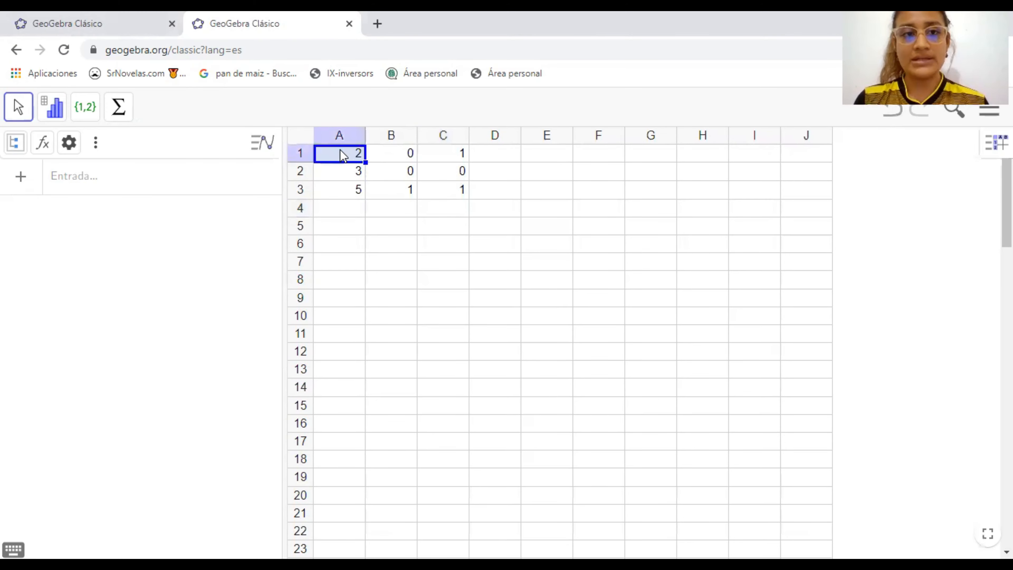
click(369, 156)
drag(356, 155, 431, 195)
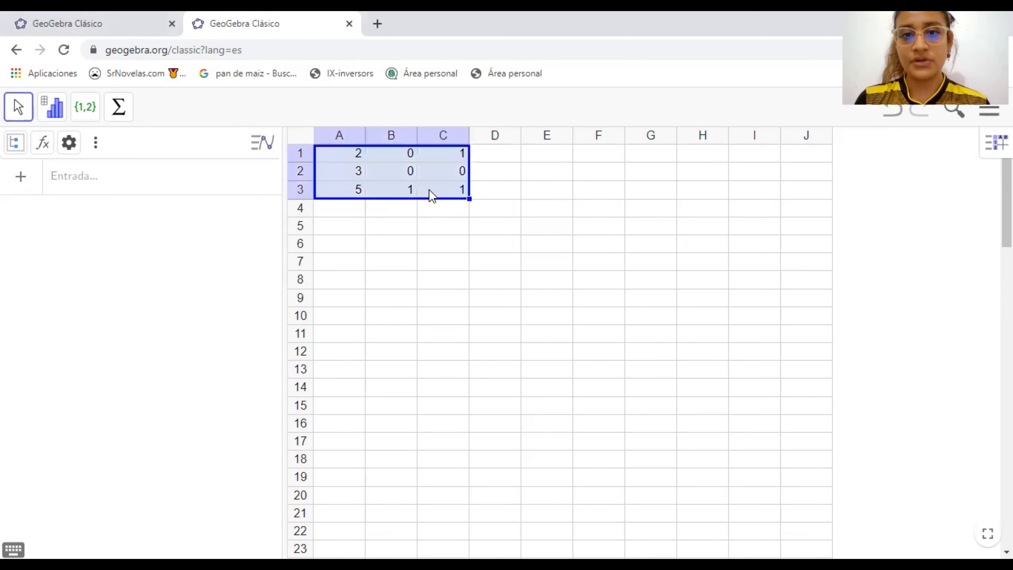
double_click(450, 186)
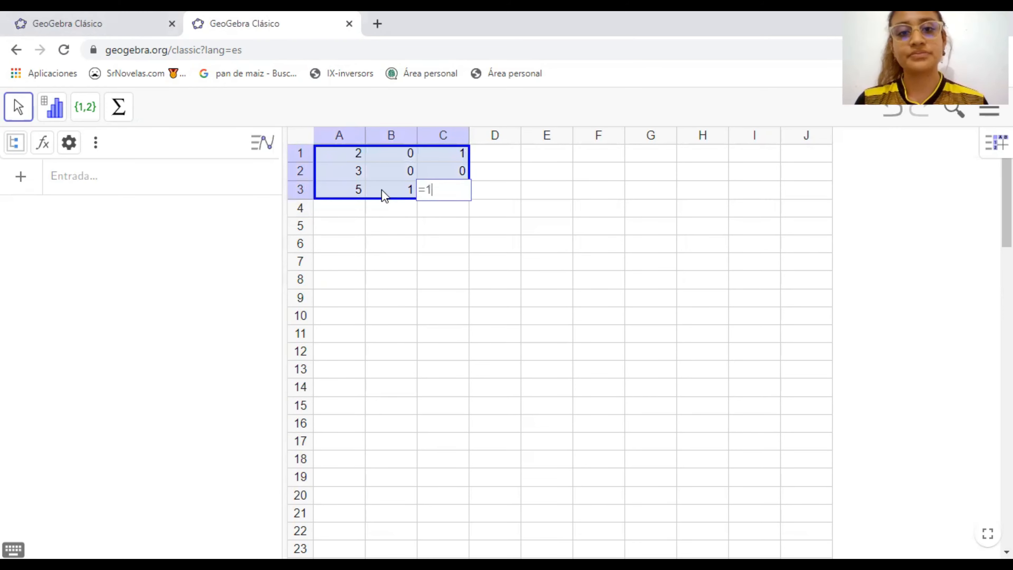
click(89, 114)
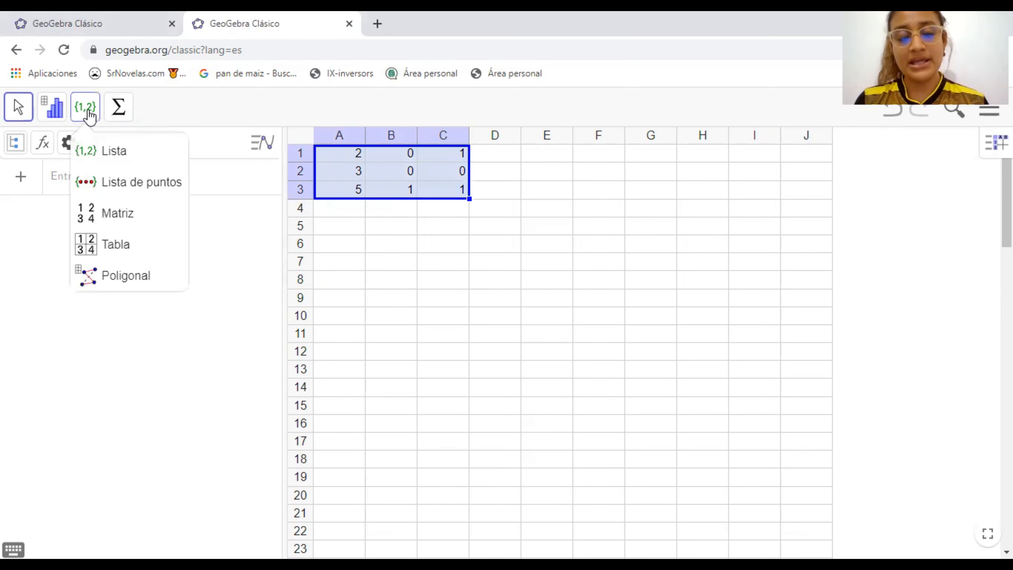
click(132, 223)
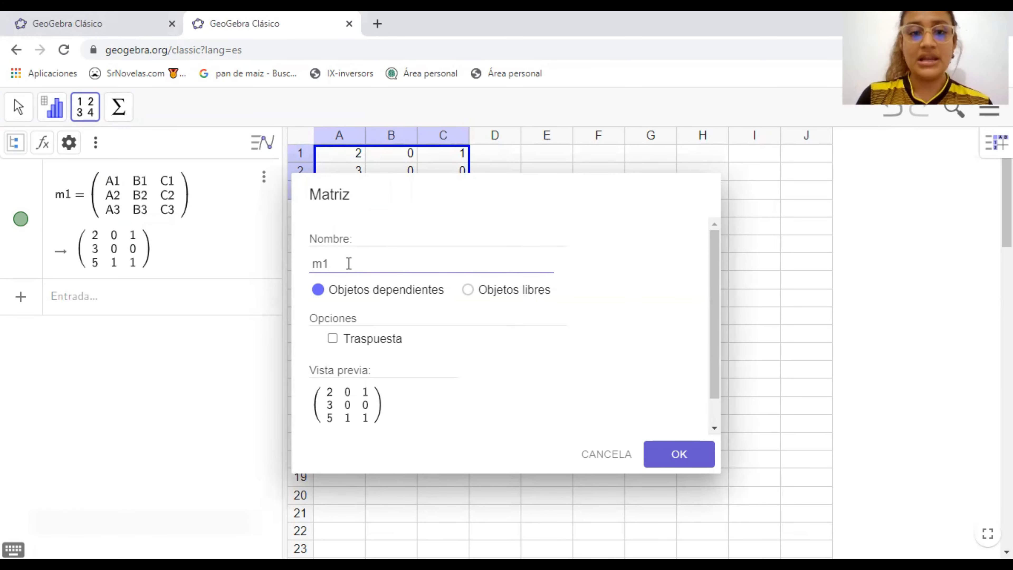
key(BackSpace)
key(BackSpace)
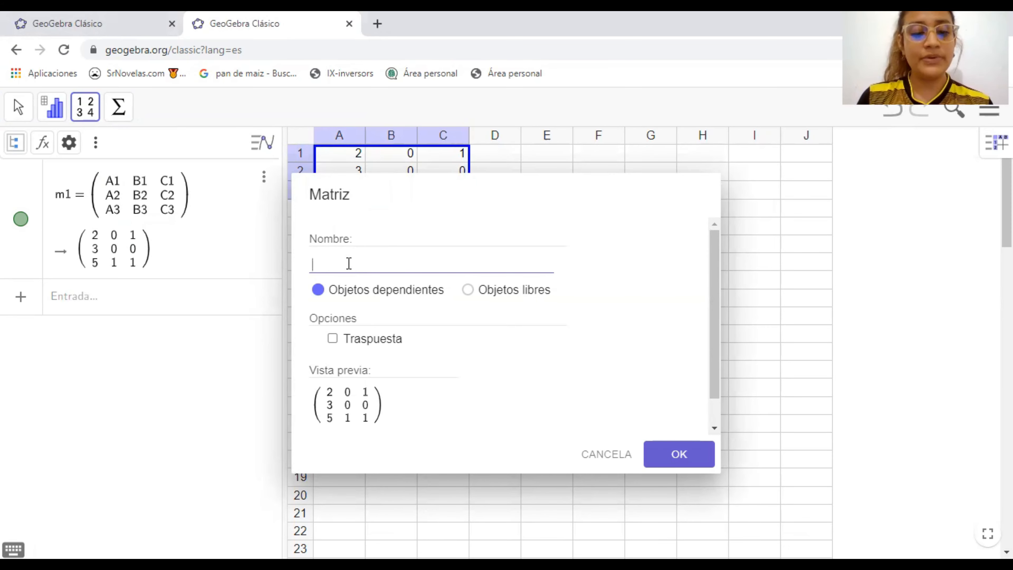
text(A)
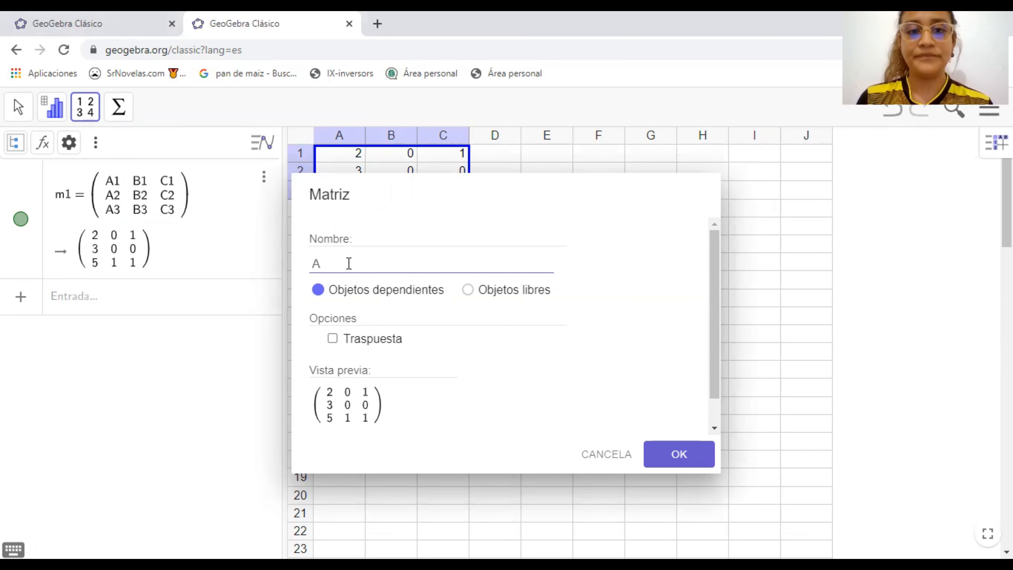
click(674, 455)
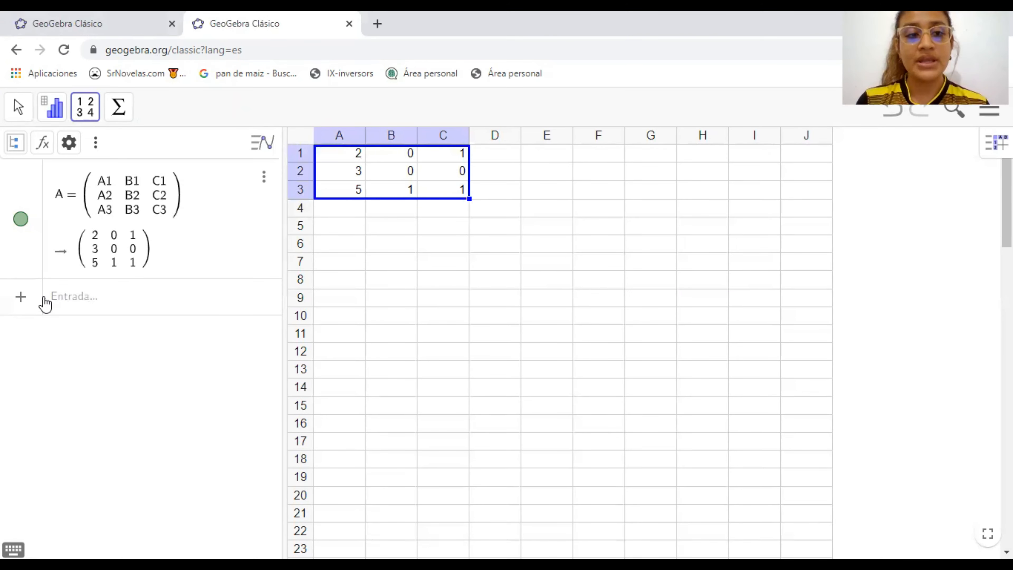
Calculate the inverse of matrix A with the expression Inversa(A) in the algebra view
click(21, 298)
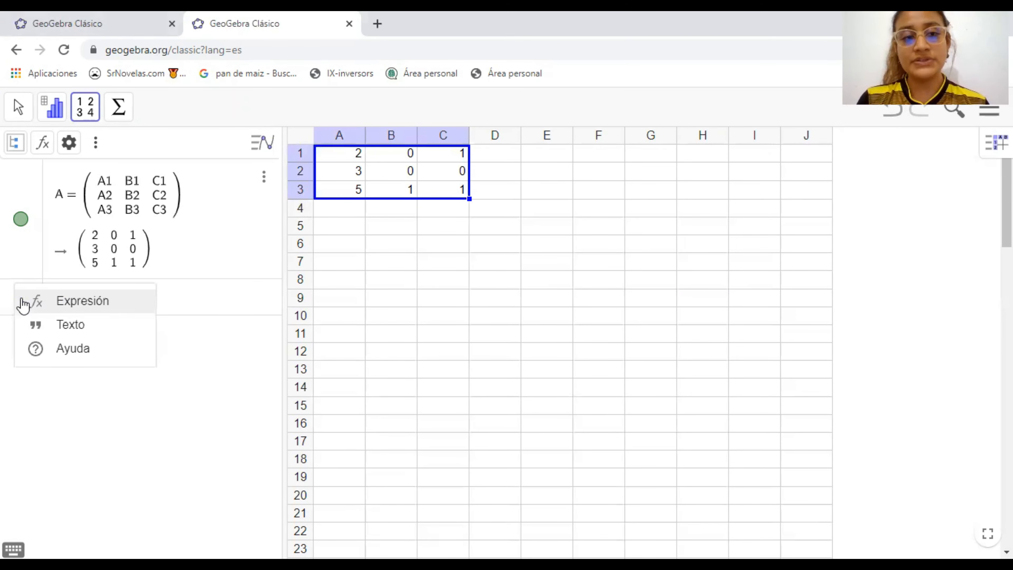
click(80, 304)
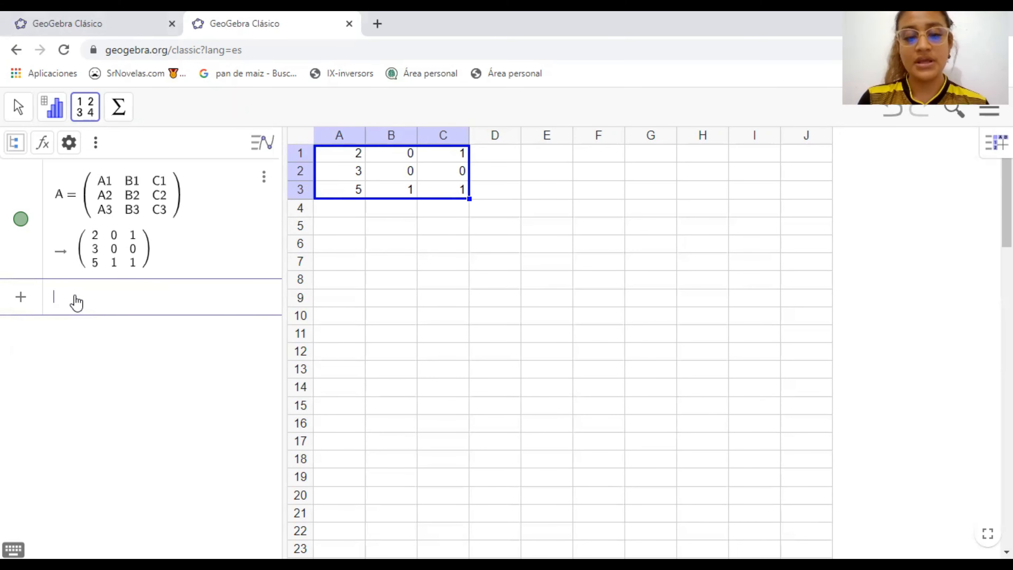
text(in)
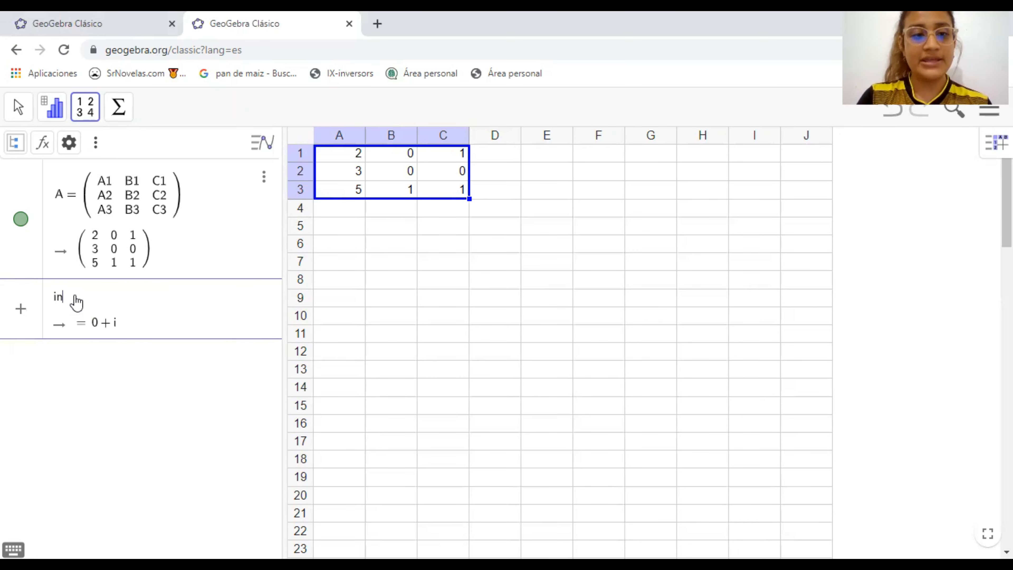
text(ve)
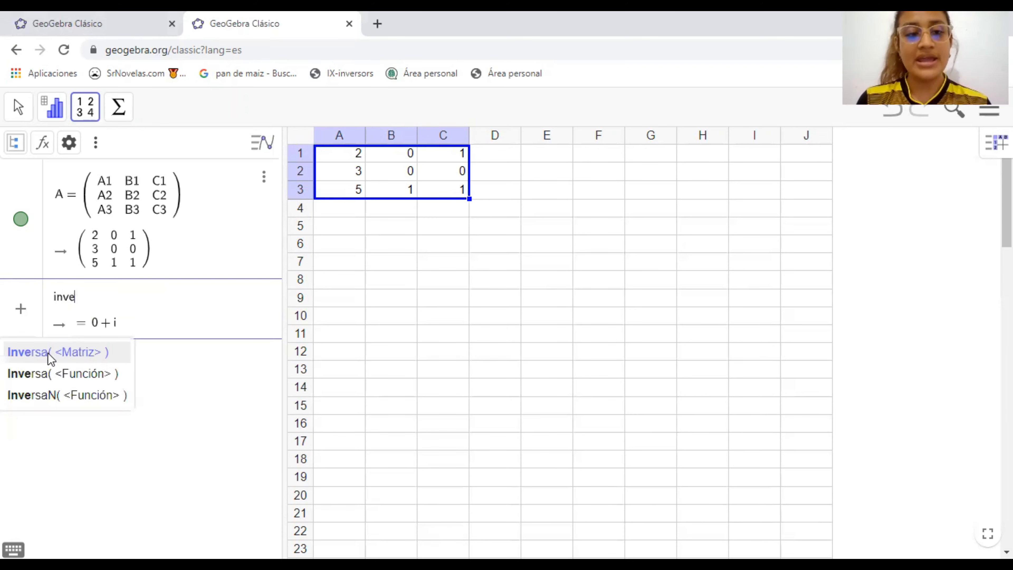
click(31, 350)
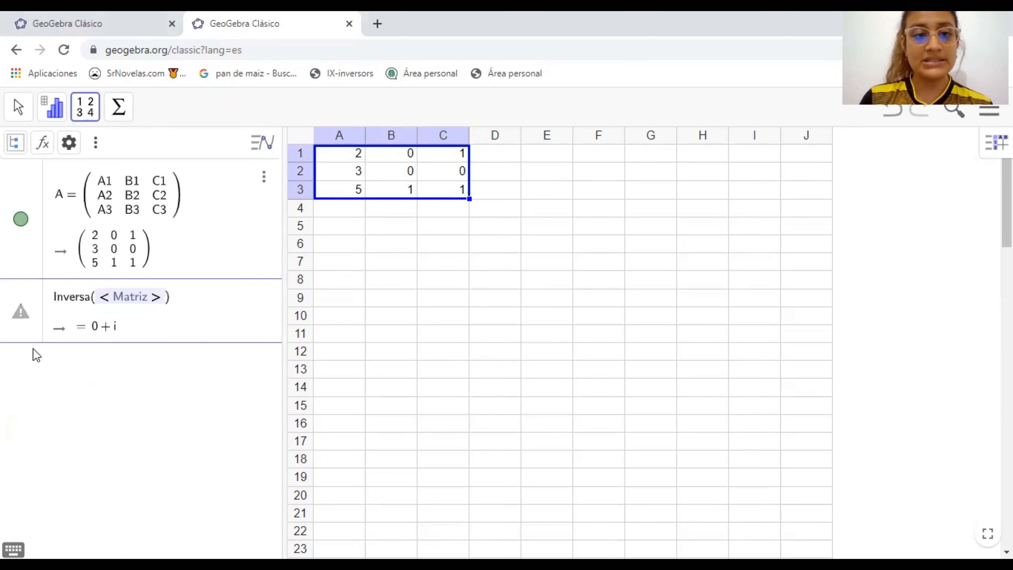
key(BackSpace)
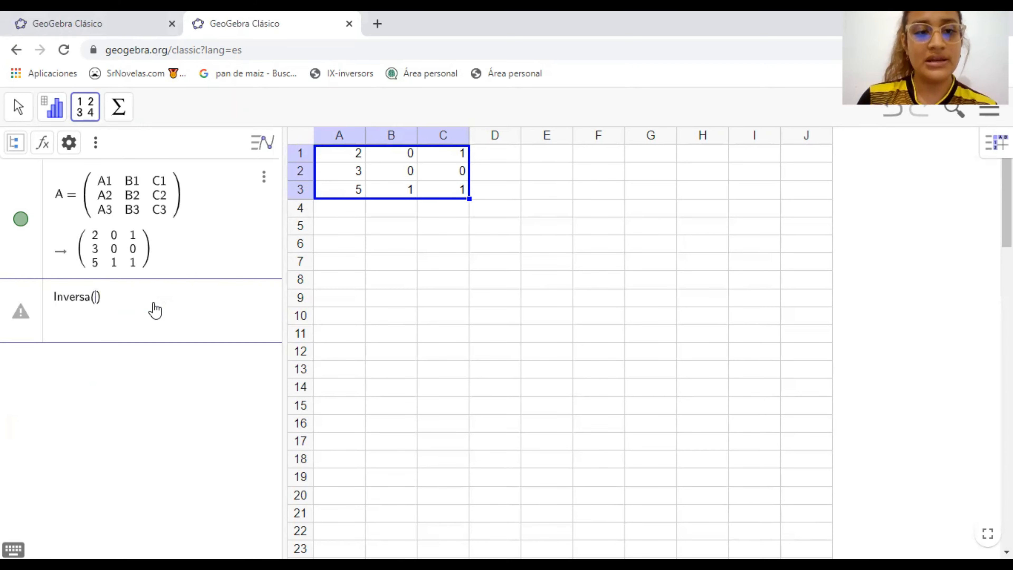
text(A)
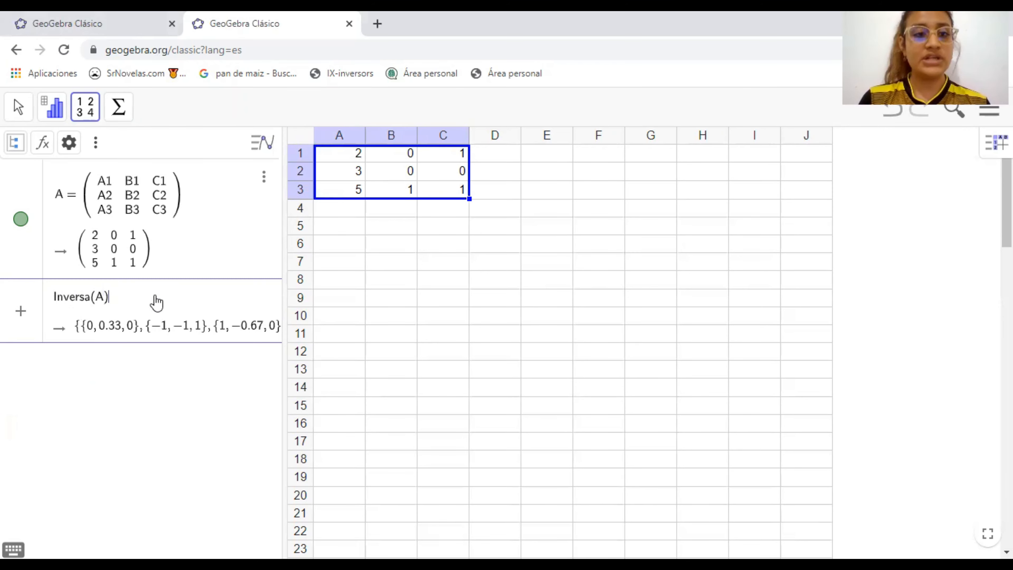
key(Return)
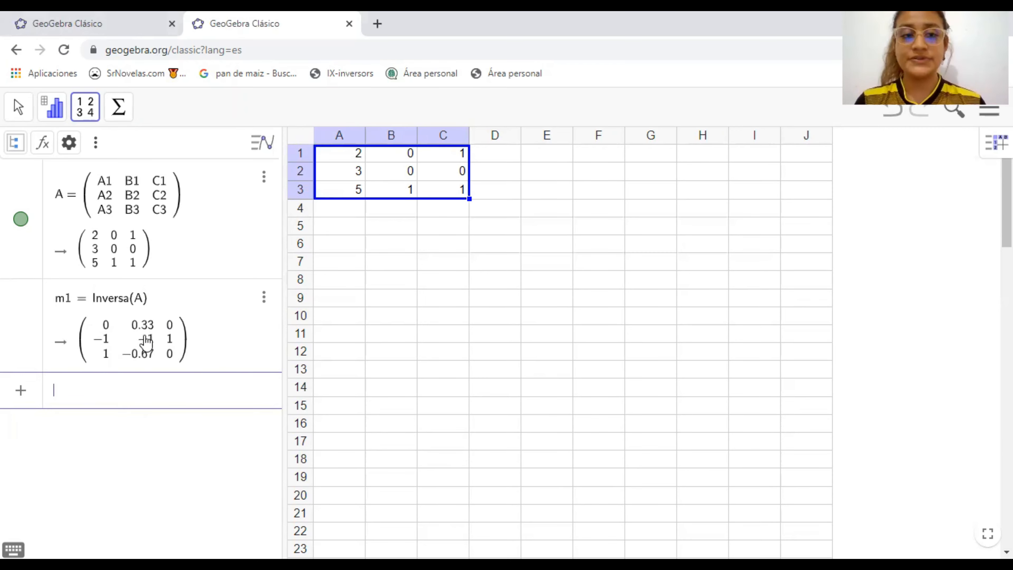
Start a second matrix in the spreadsheet by entering 1 in each of the cells A7, A8 and A9
click(334, 261)
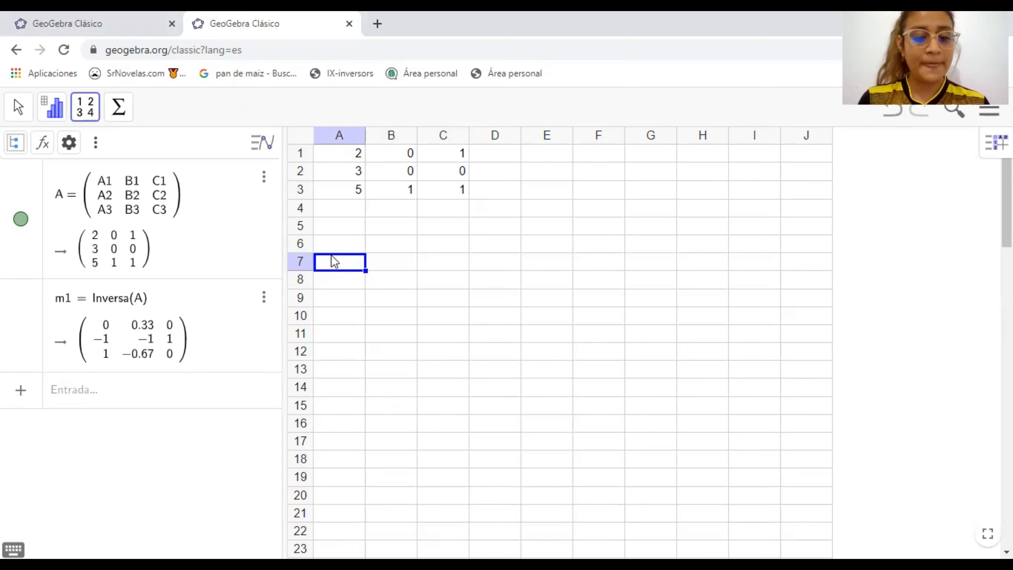
text(1)
key(Return)
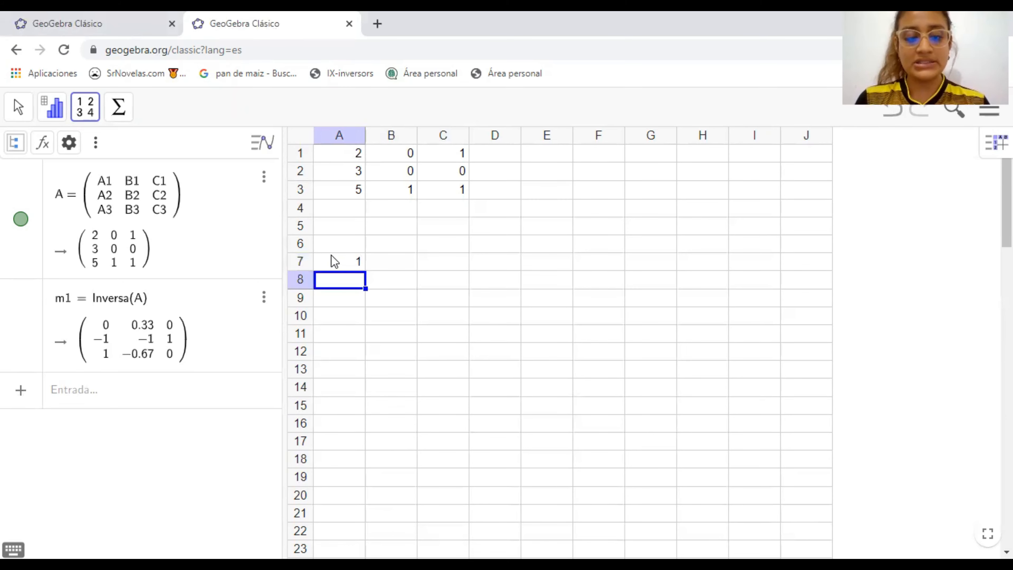
text(1)
key(Return)
text(1)
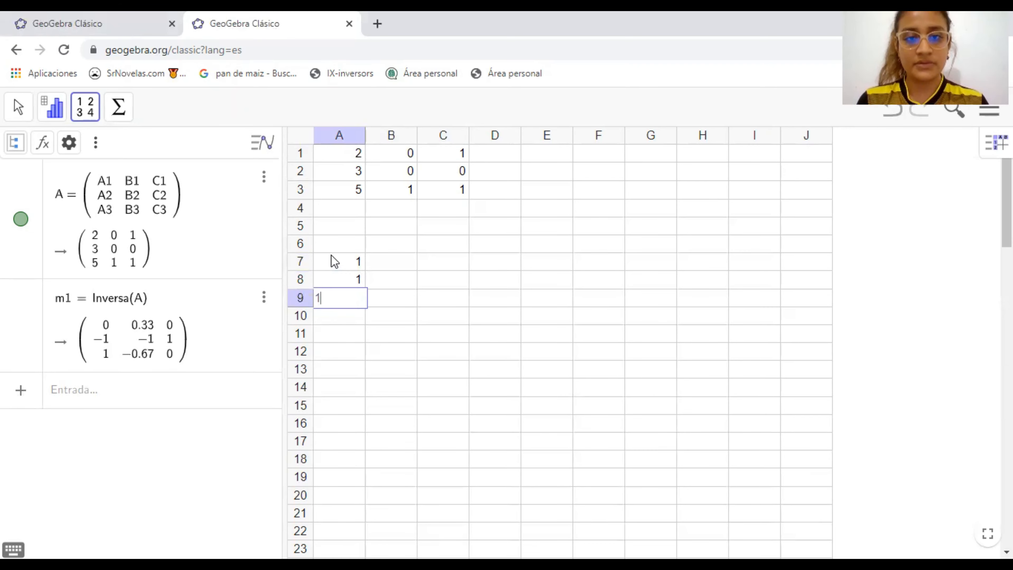
key(Tab)
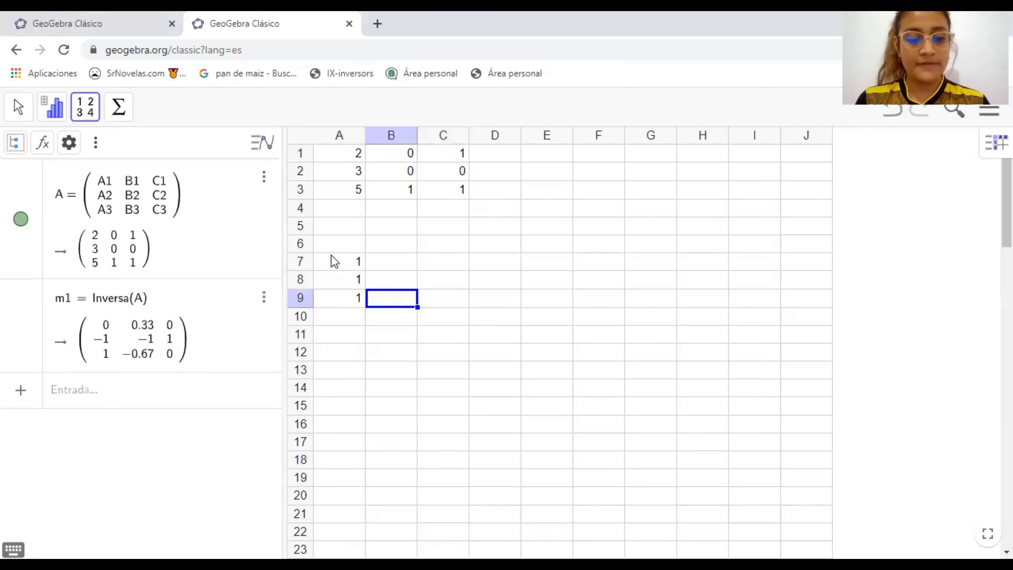
Fill the second matrix's middle column with 0 in B7, 2 in B8 and 1 in B9
text(1)
key(Up)
text(2)
key(Up)
text(0)
key(Tab)
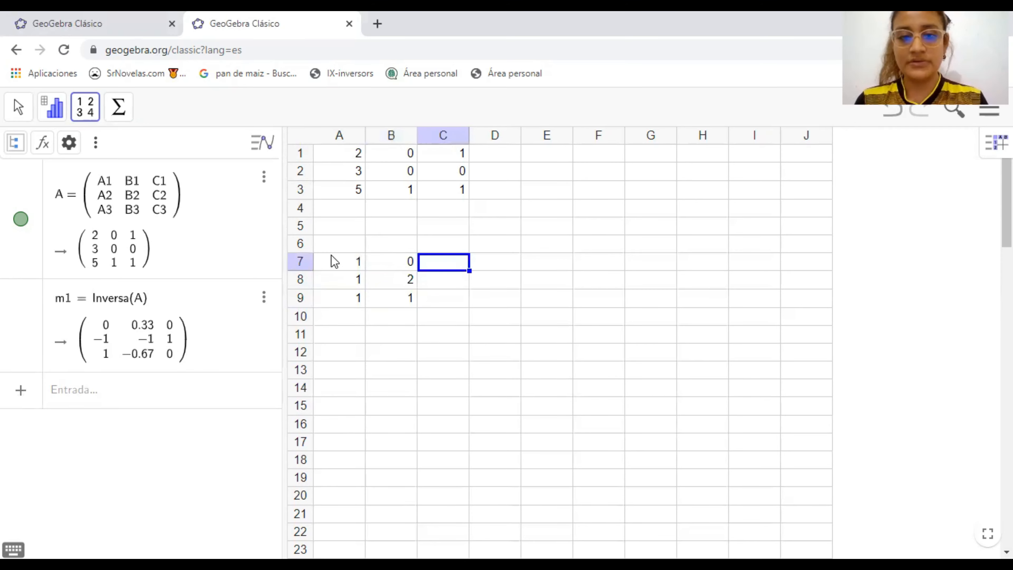
Complete the second matrix's last column with 1 in C7, 1 in C8 and 0 in C9
text(1)
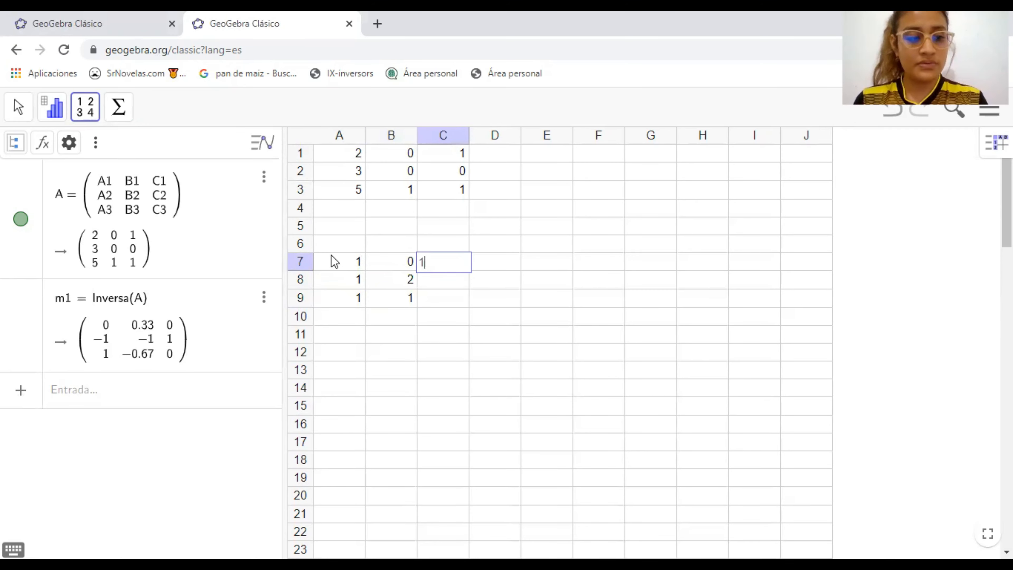
text(1)
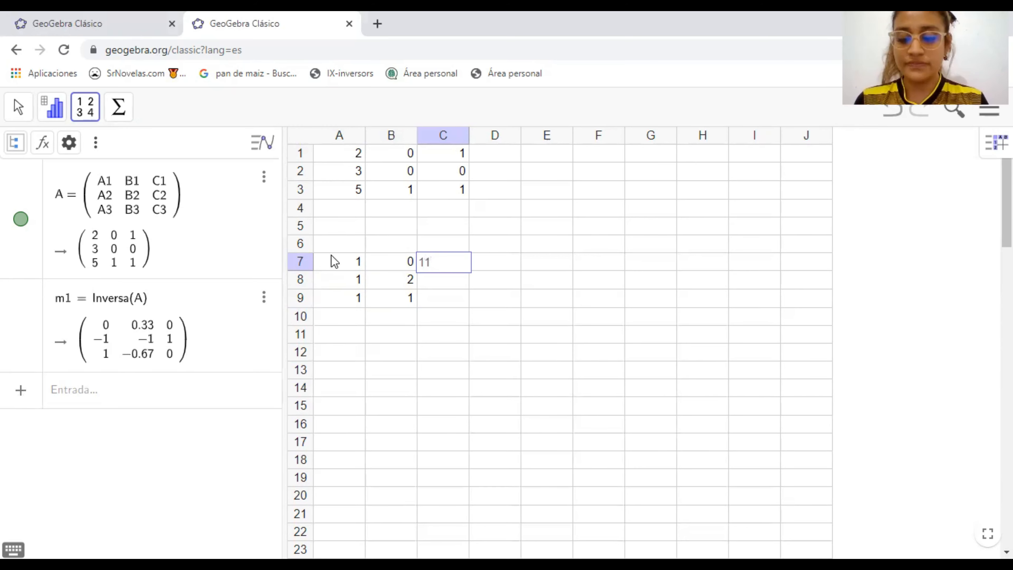
key(Return)
key(Up)
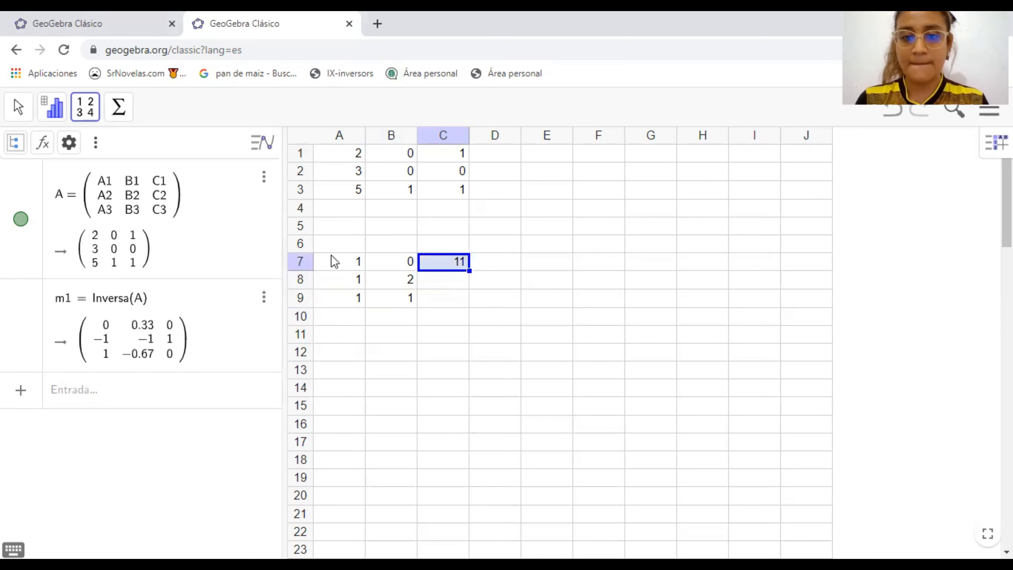
key(BackSpace)
text(1)
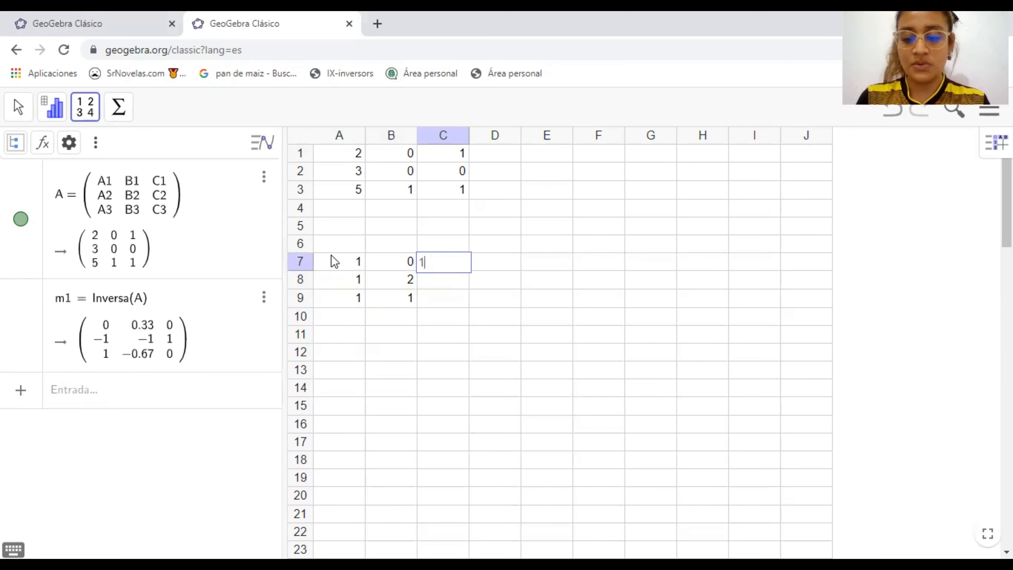
key(Return)
text(1)
key(Return)
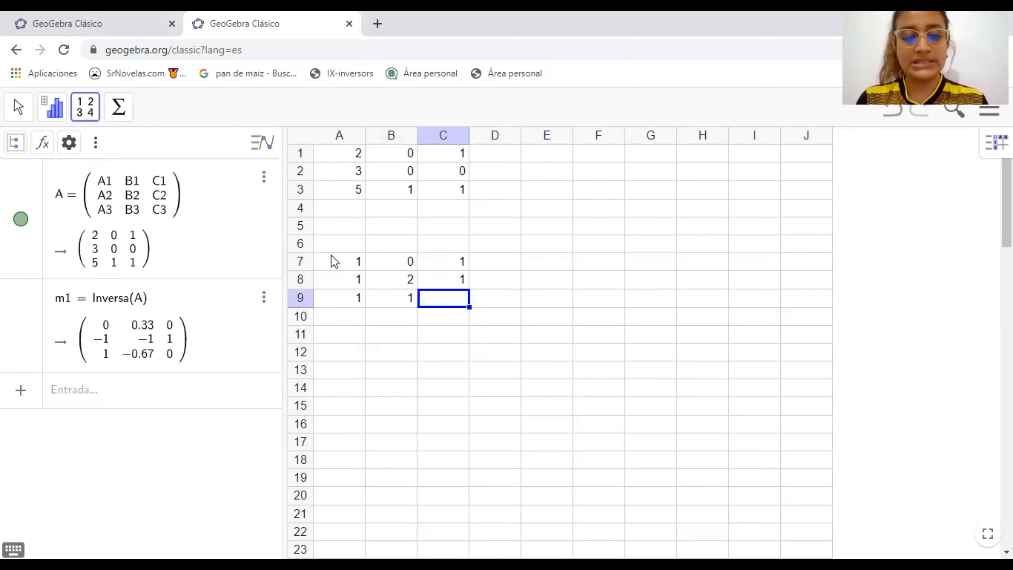
text(0)
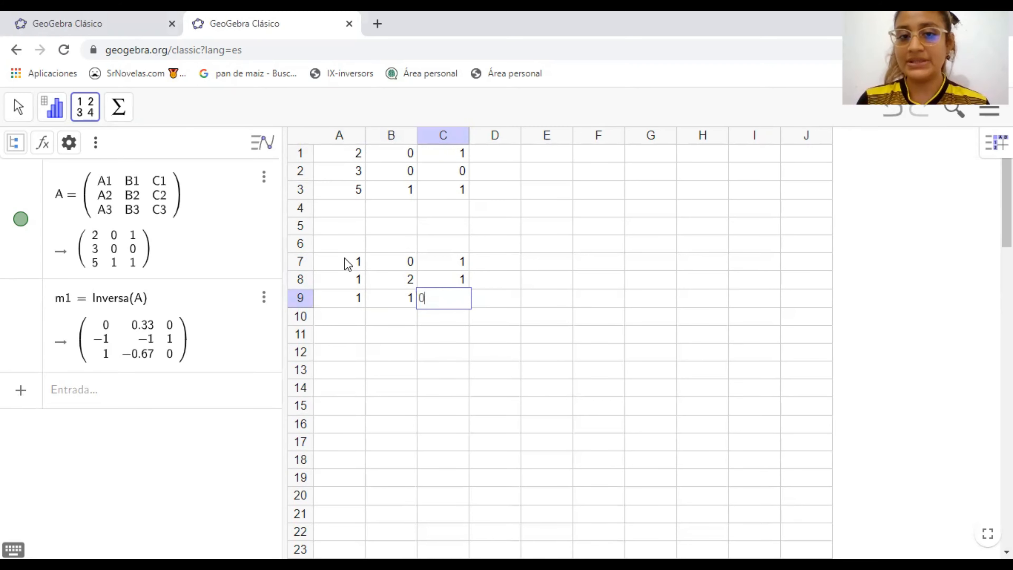
click(363, 265)
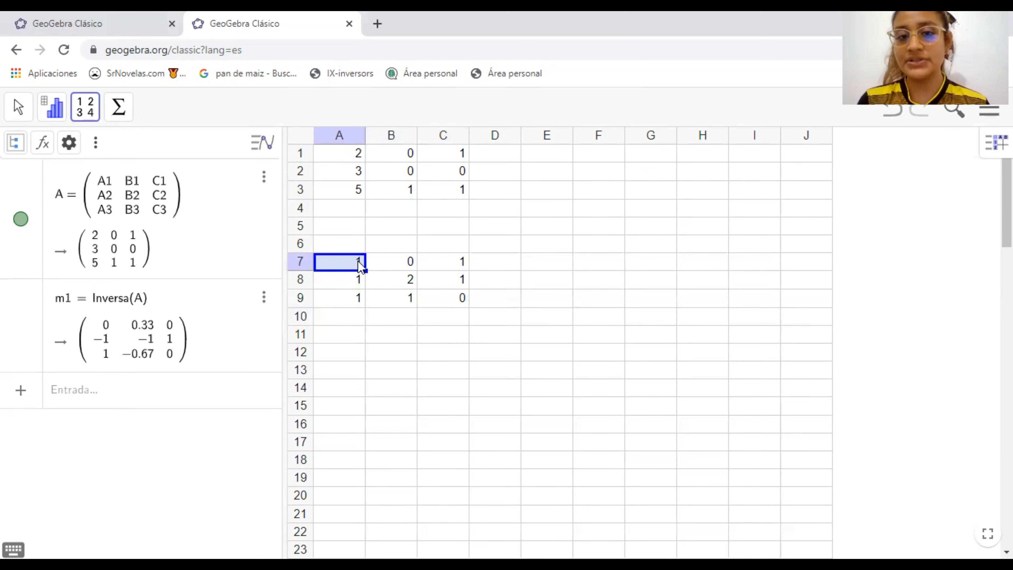
Create a matrix of dependent objects named B from the cell range A7 to C9
drag(355, 261, 453, 301)
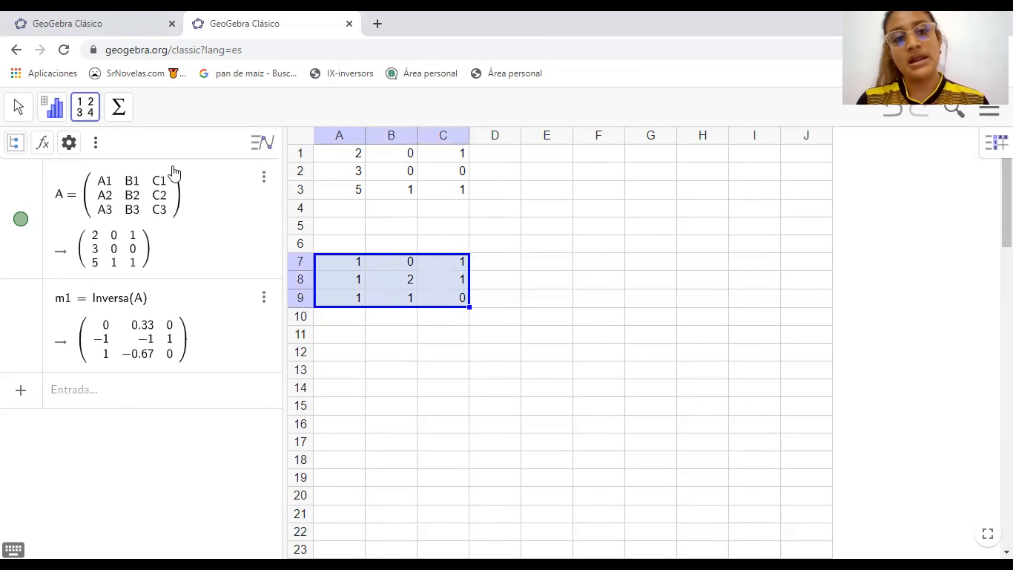
click(86, 116)
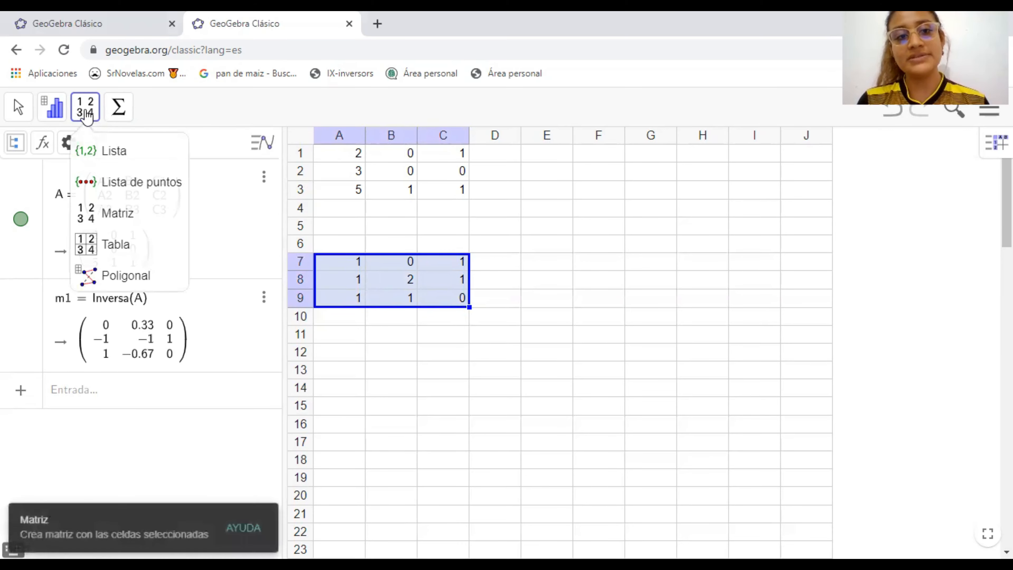
click(124, 212)
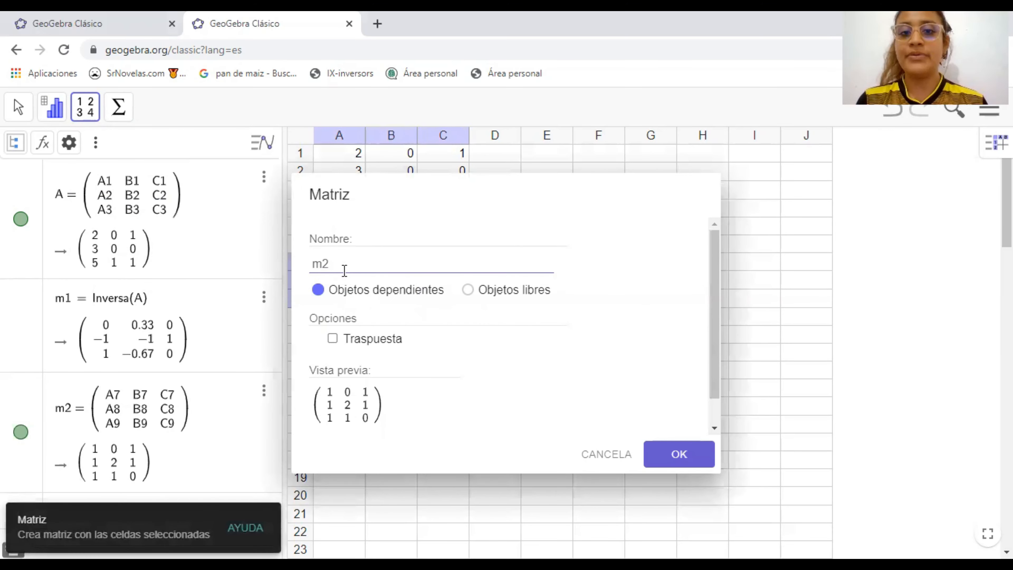
key(BackSpace)
key(BackSpace)
text(B)
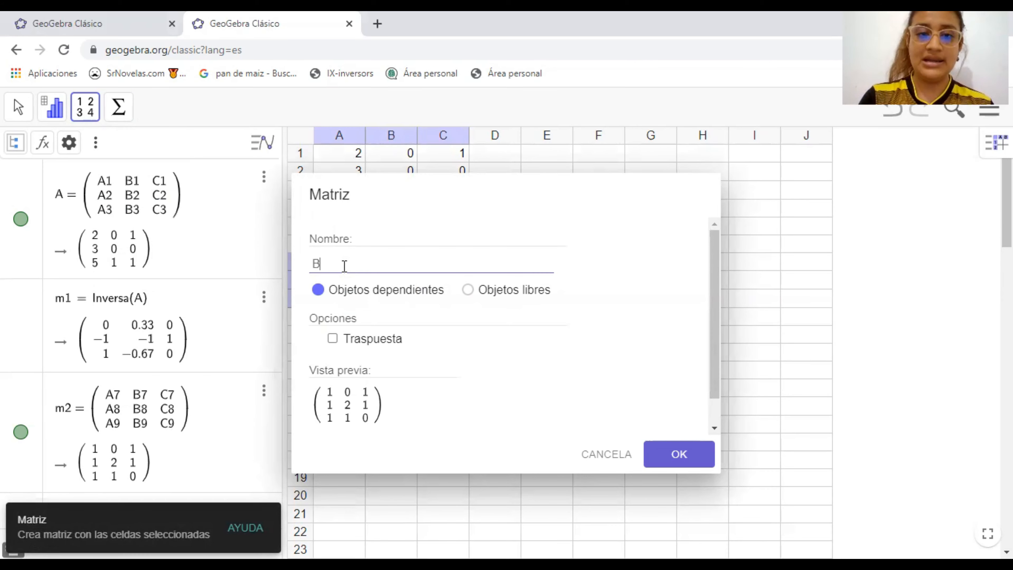
click(679, 454)
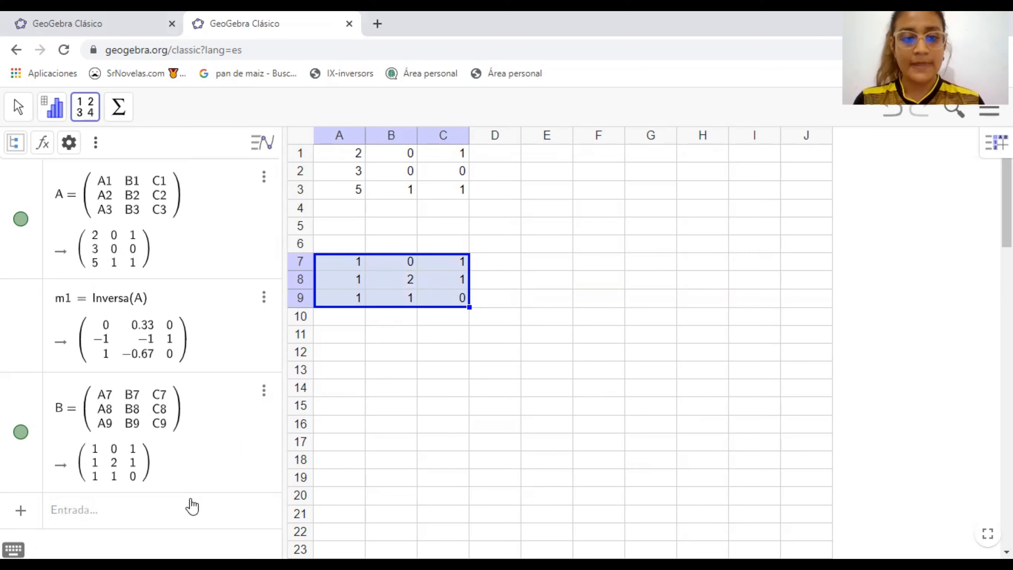
Calculate the sum of the two matrices with the expression A+B in the algebra view
click(153, 516)
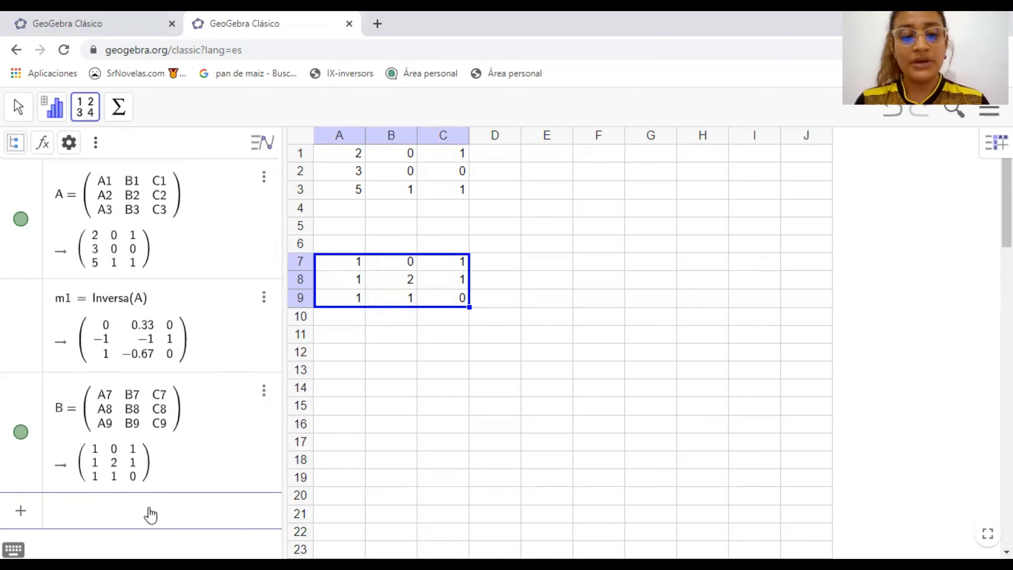
text(A)
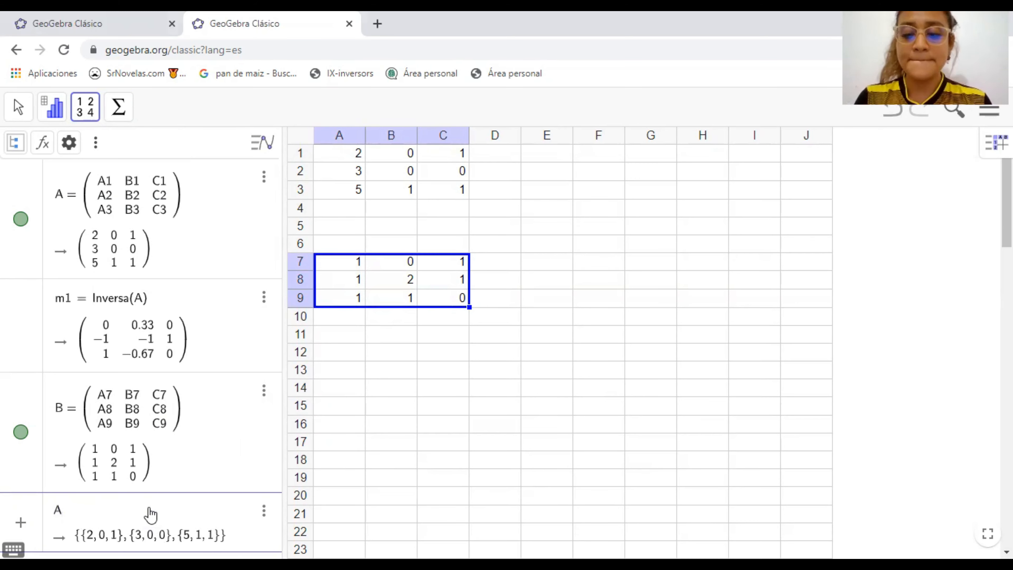
text(+)
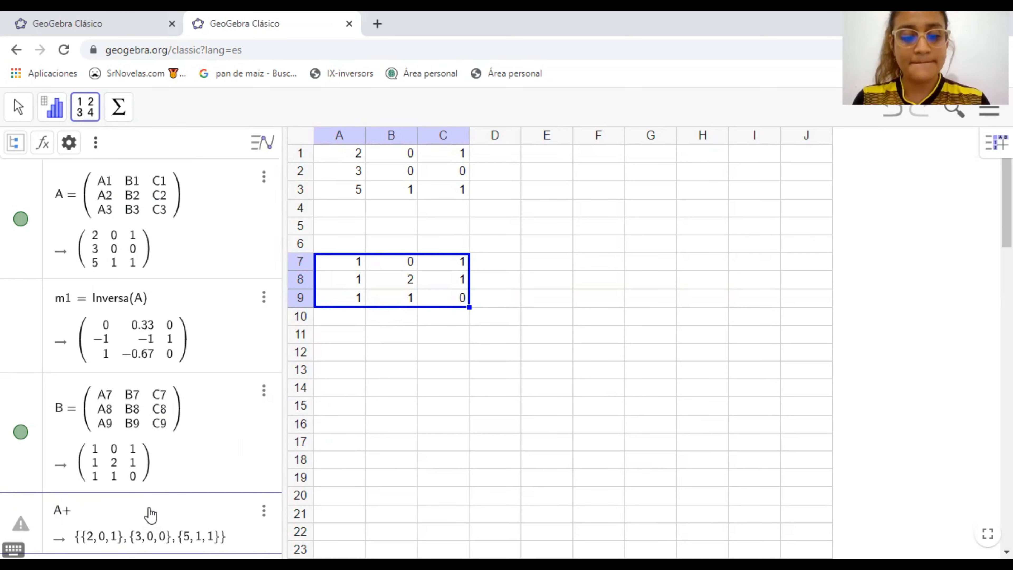
text(B)
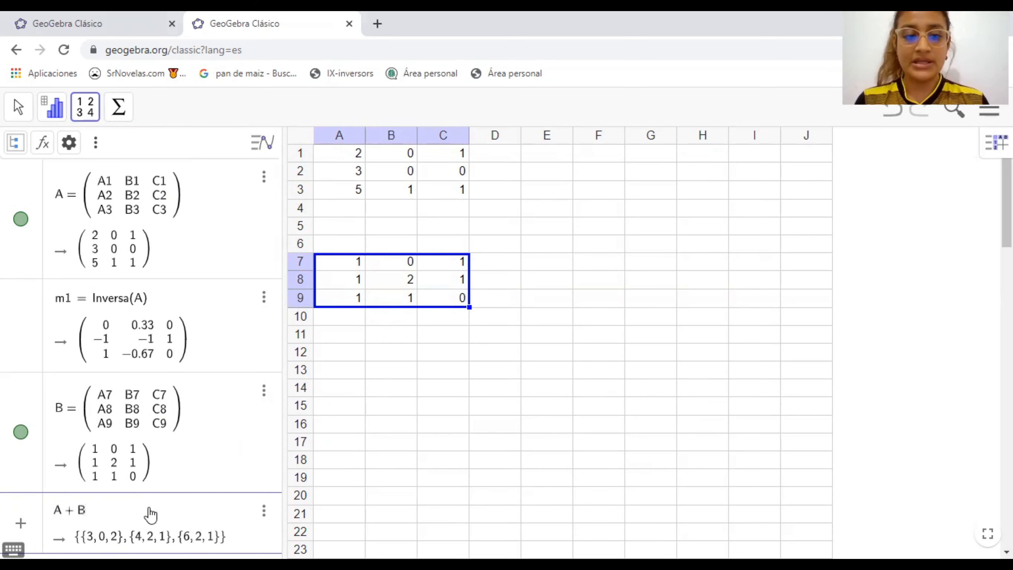
key(Return)
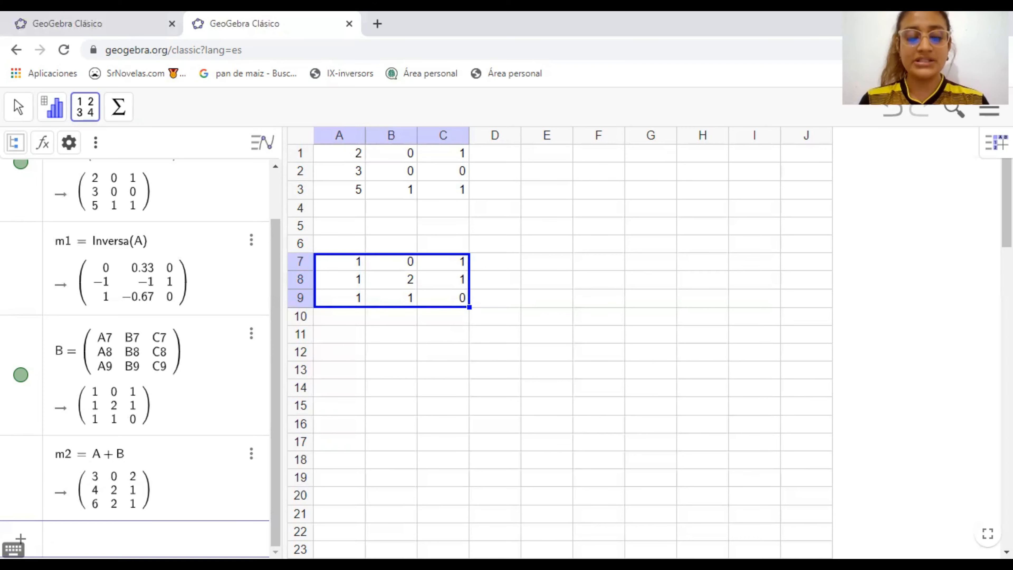
Subtract matrix B from matrix A with the expression A-B in the algebra view
text(A )
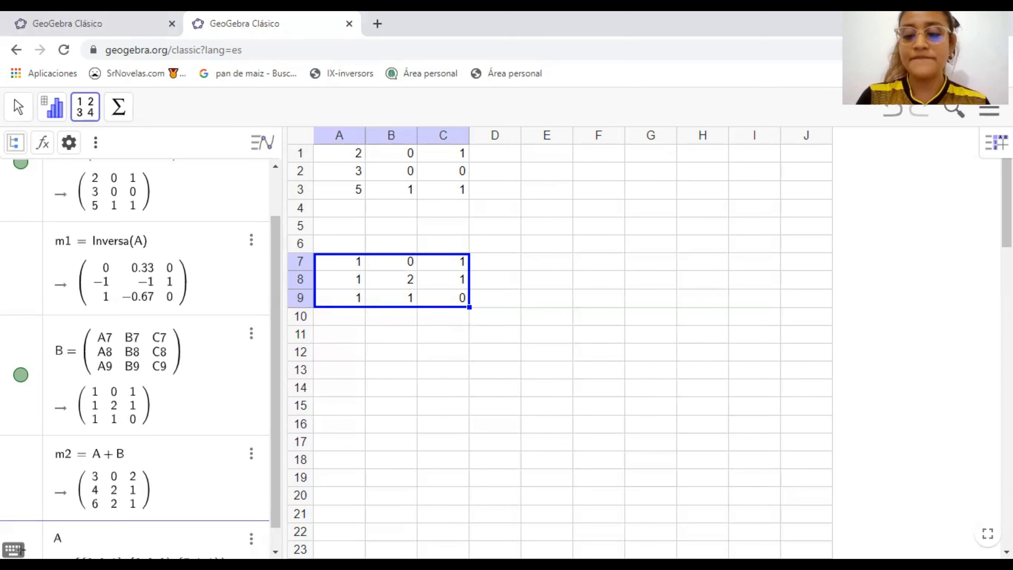
text(- )
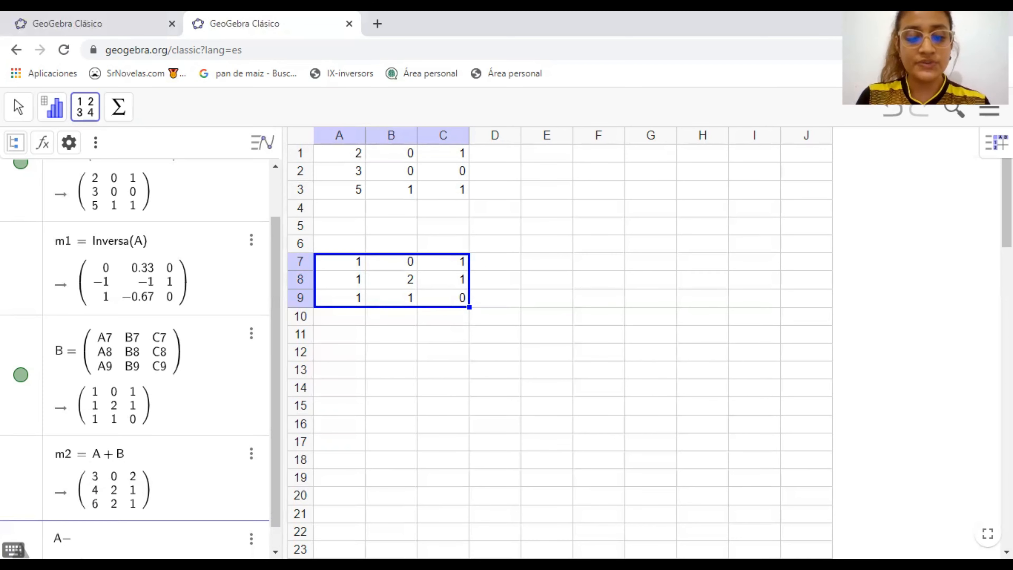
text(B)
key(Return)
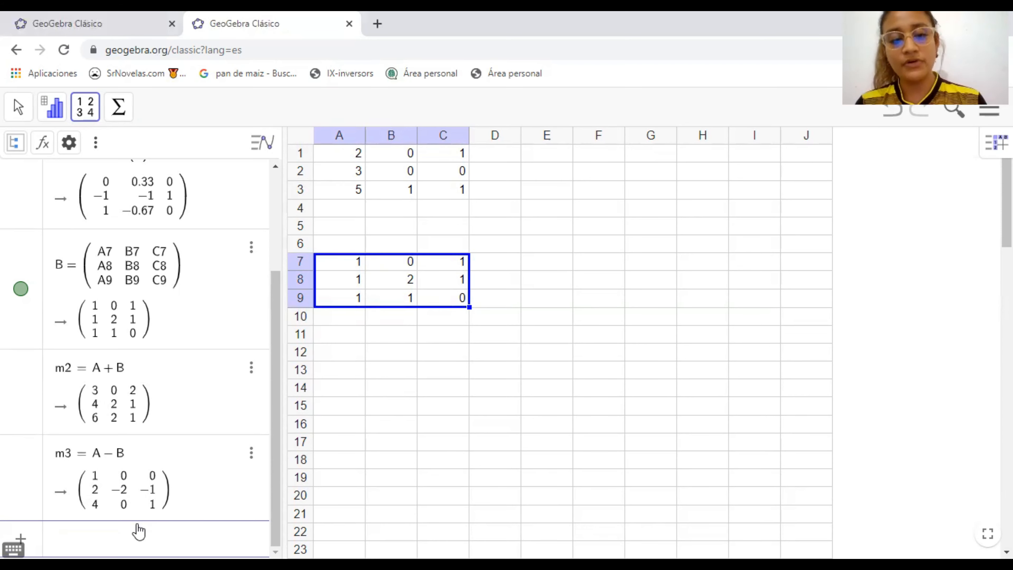
Multiply matrix A by matrix B with the expression A*B in the algebra view
text(A)
text(*)
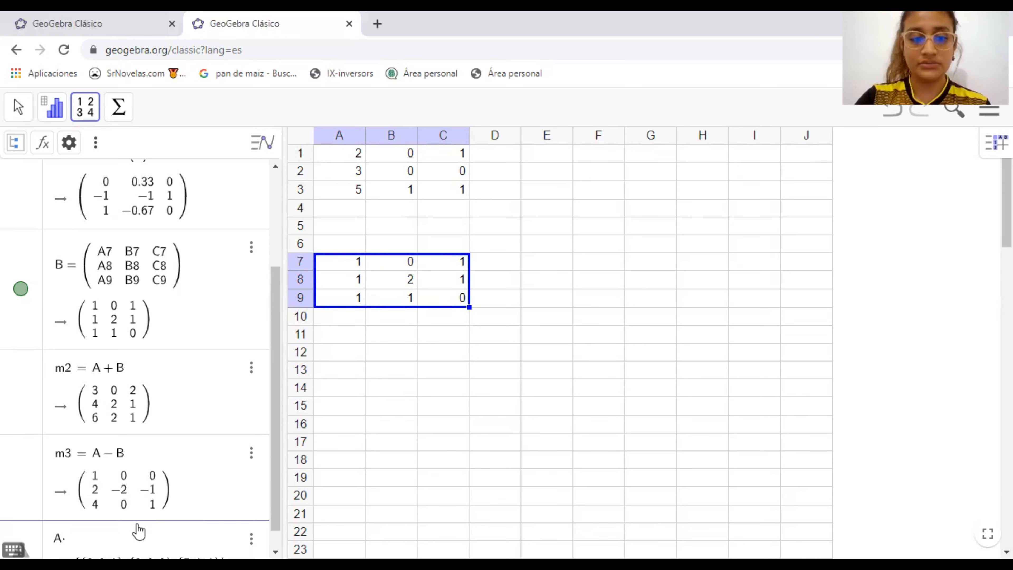
text(B)
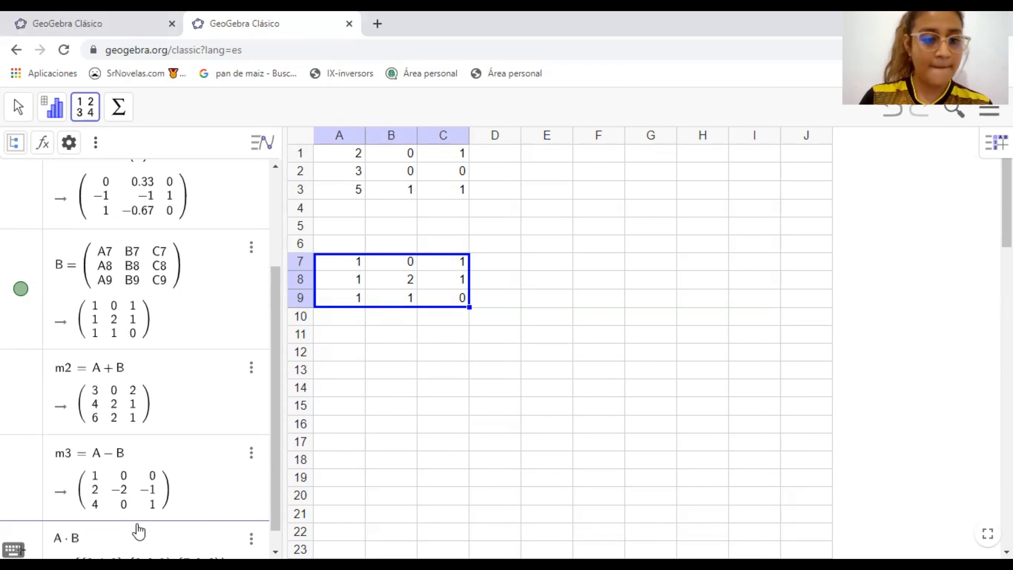
key(Return)
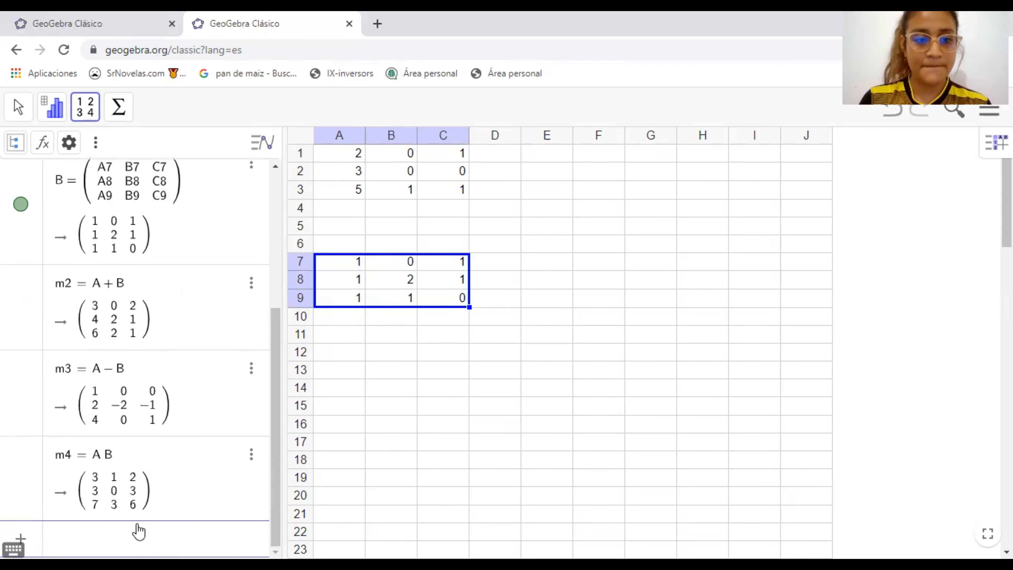